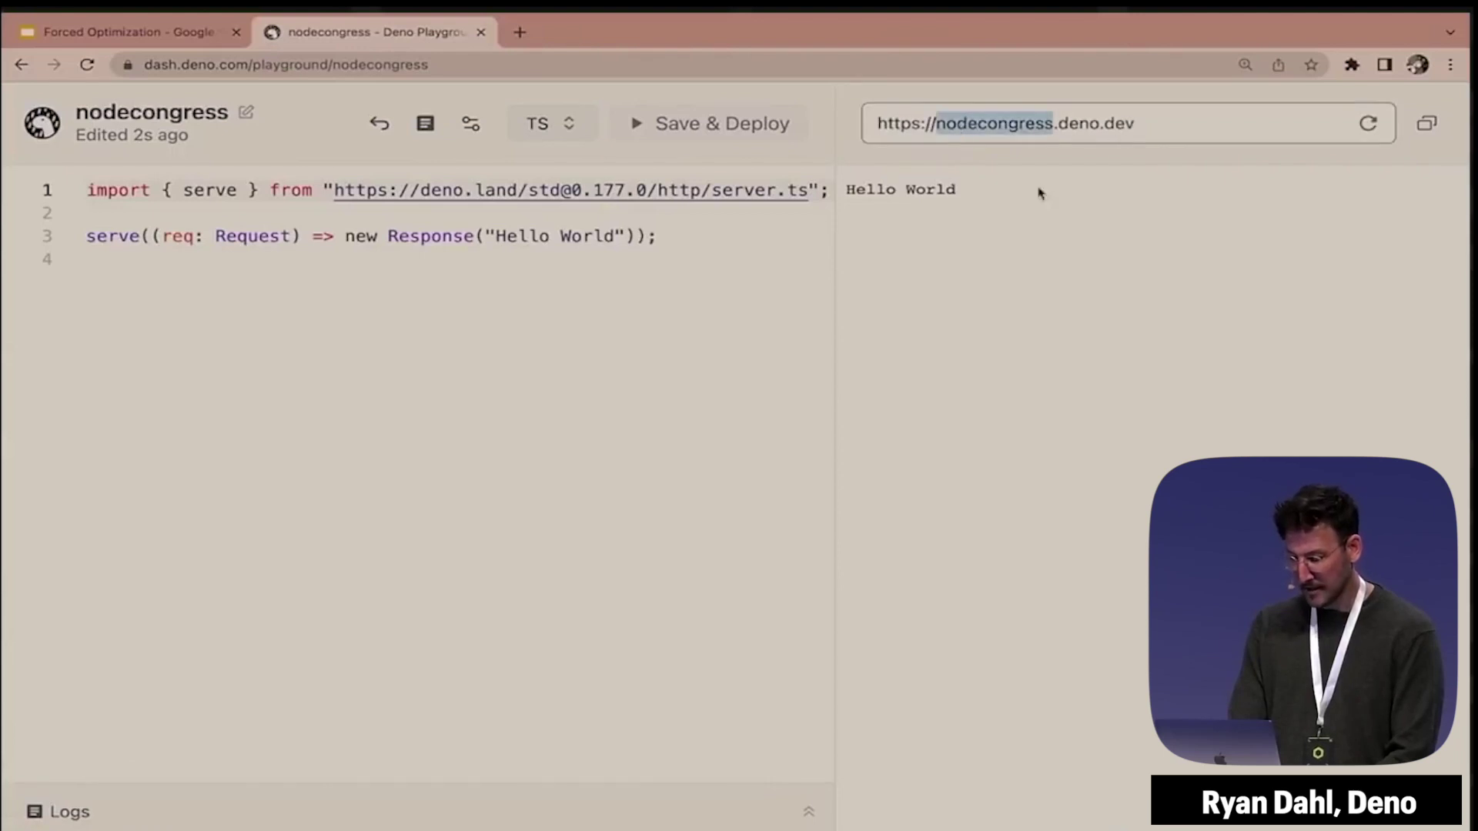
- Inspect the 'Hello World' output in the playground preview
double_click(959, 189)
triple_click(956, 196)
left_click(955, 215)
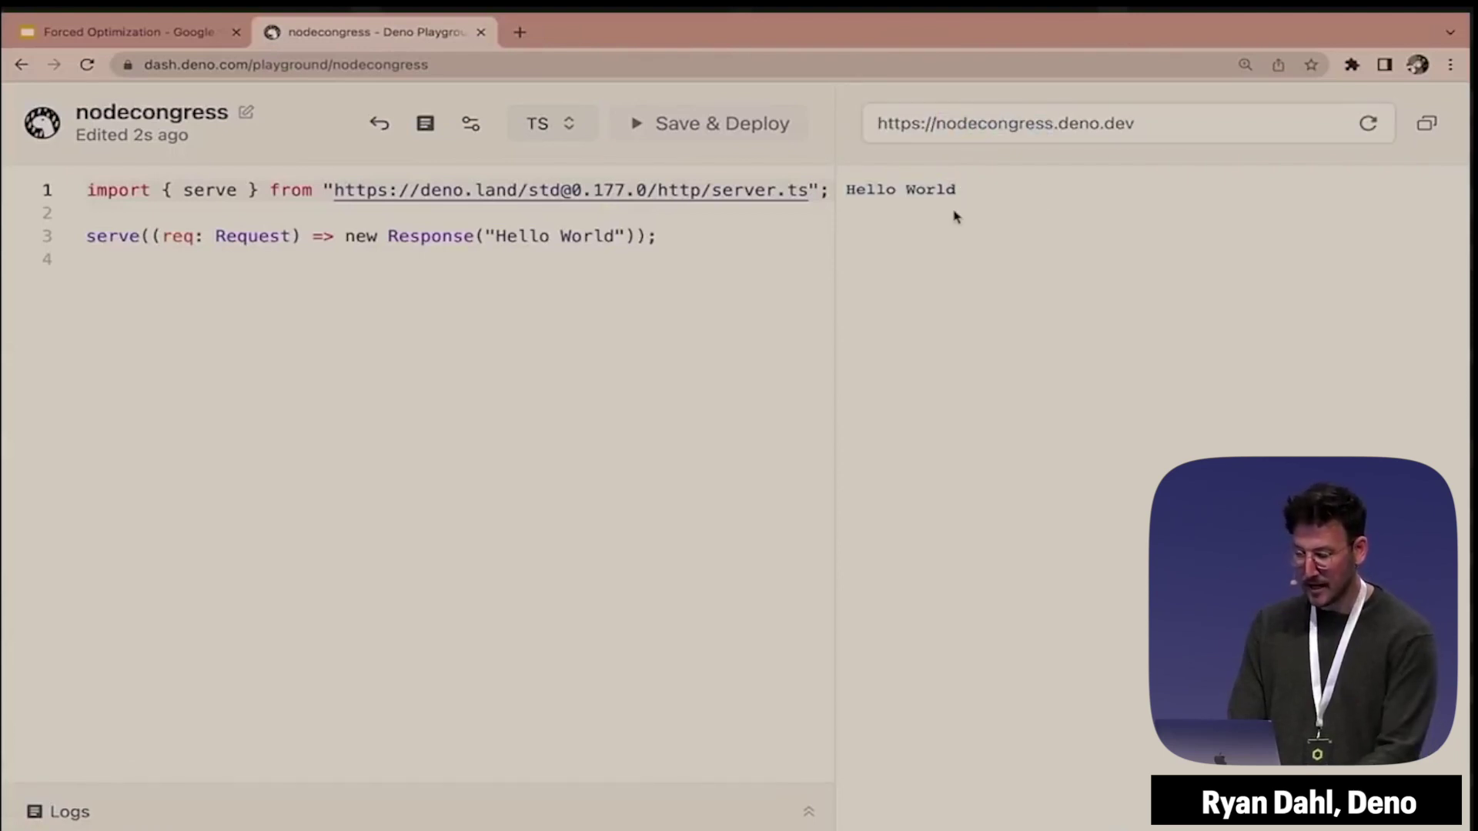
- Copy the Deno KV counter server code from main.ts in VS Code into the clipboard
key("super+Tab")
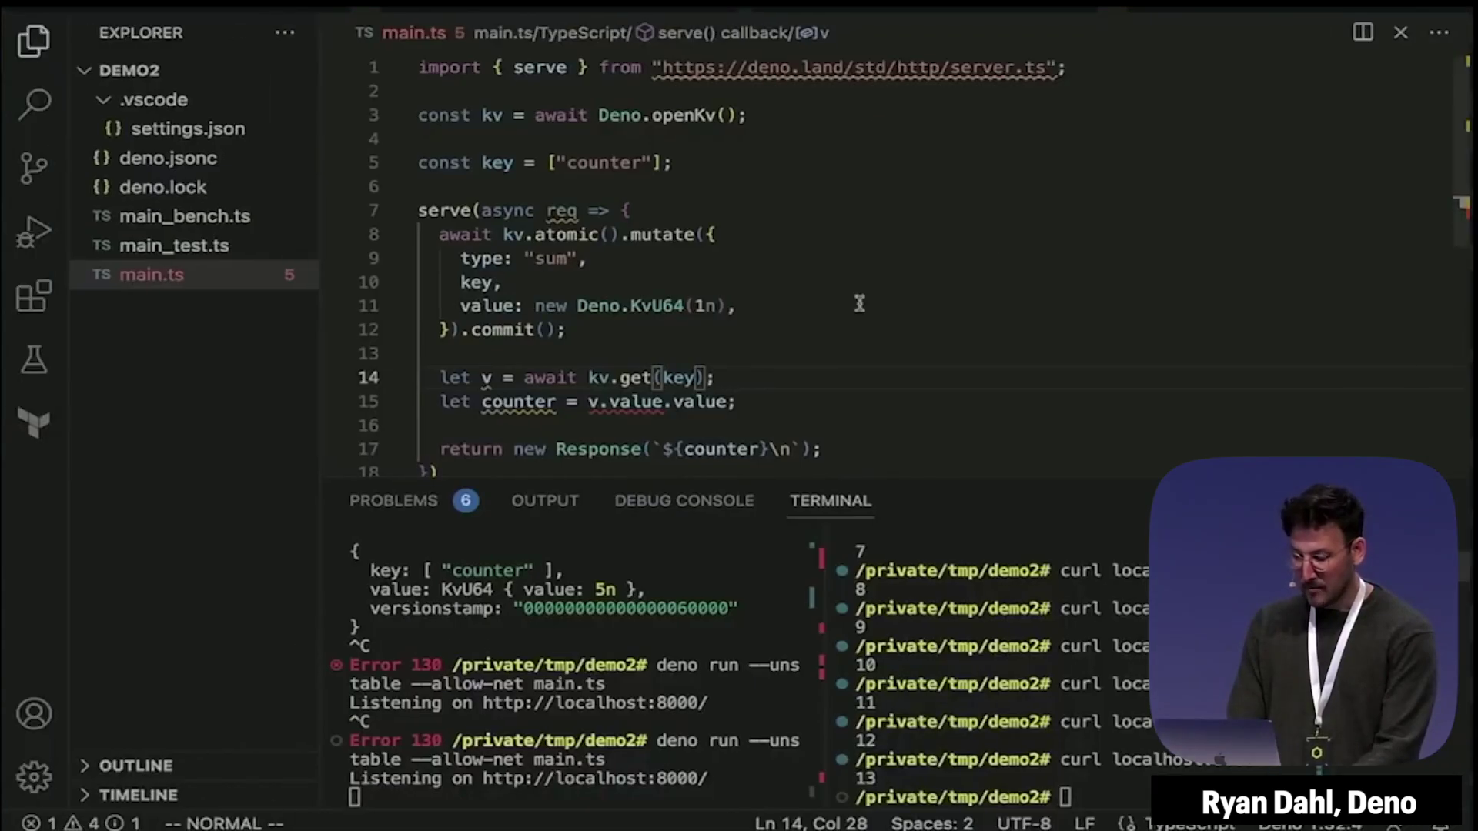
left_click(802, 398)
key("g")
key("g")
key("shift+v")
key("shift+g")
key("y")
key("super+Tab")
left_click(452, 400)
- Replace the playground's Hello World code with the pasted Deno KV counter code
key("super+a")
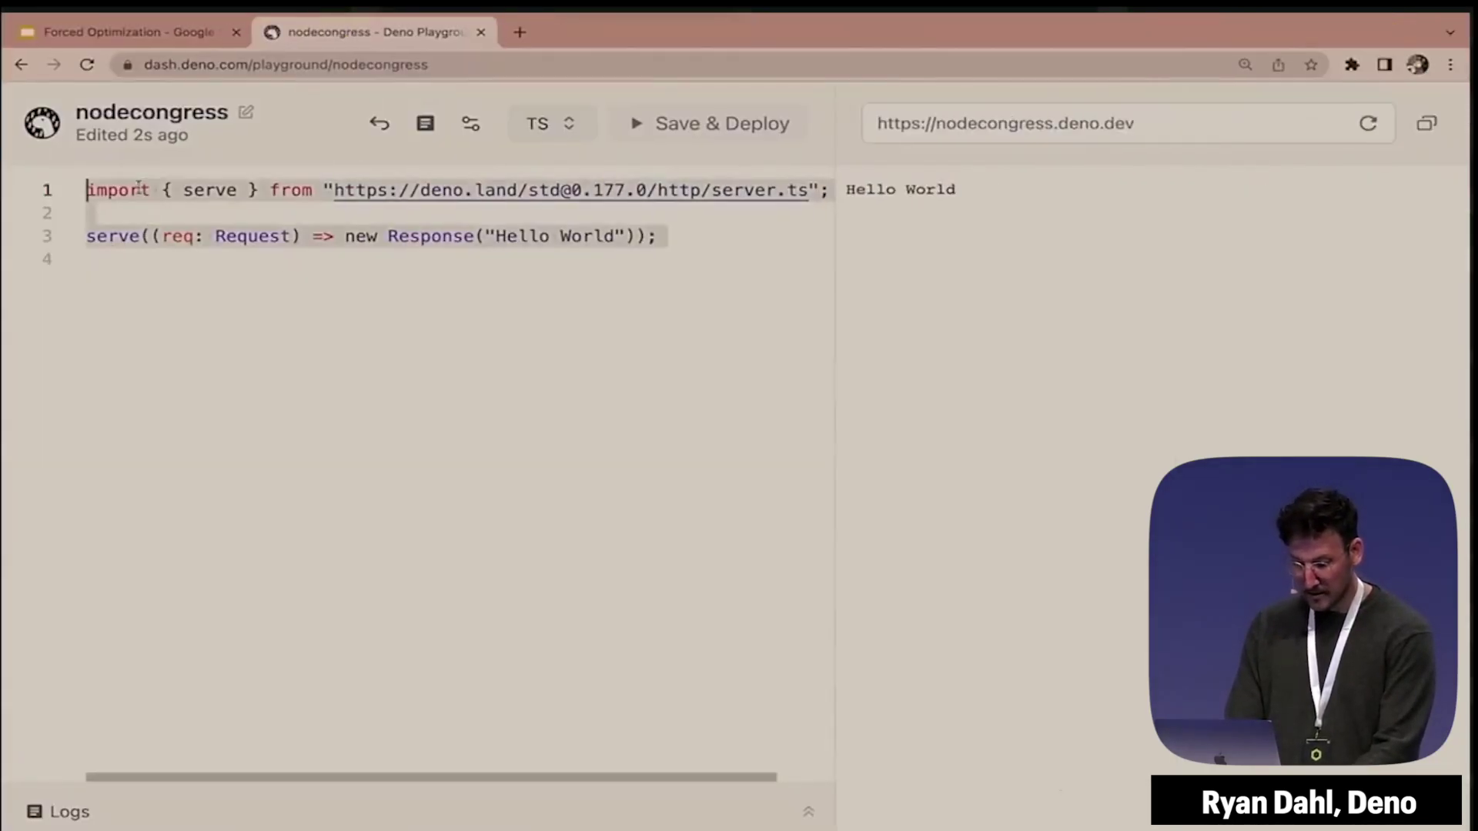
key("BackSpace")
type("import { serve } from \"https://deno.land/std/http/server.ts\";  const kv = await Deno.openKv();  const key = [\"counter\"];  serve(async req => {   await kv.atomic().mutate({     type: \"sum\",     key,     value: new Deno.KvU64(1n),   }).commit();    let v = await kv.get(key);   let counter = v.value.value;    return new Response(`${counter}\\n`); })  //await kv.set([\"users\", \"alice\"], { name: \"Alice\"}); //let x = await kv.get([\"users\", \"alice\"]); //console.log(x);")
- Deploy the counter server and reload the preview to increment the count
left_click(475, 424)
left_click(676, 122)
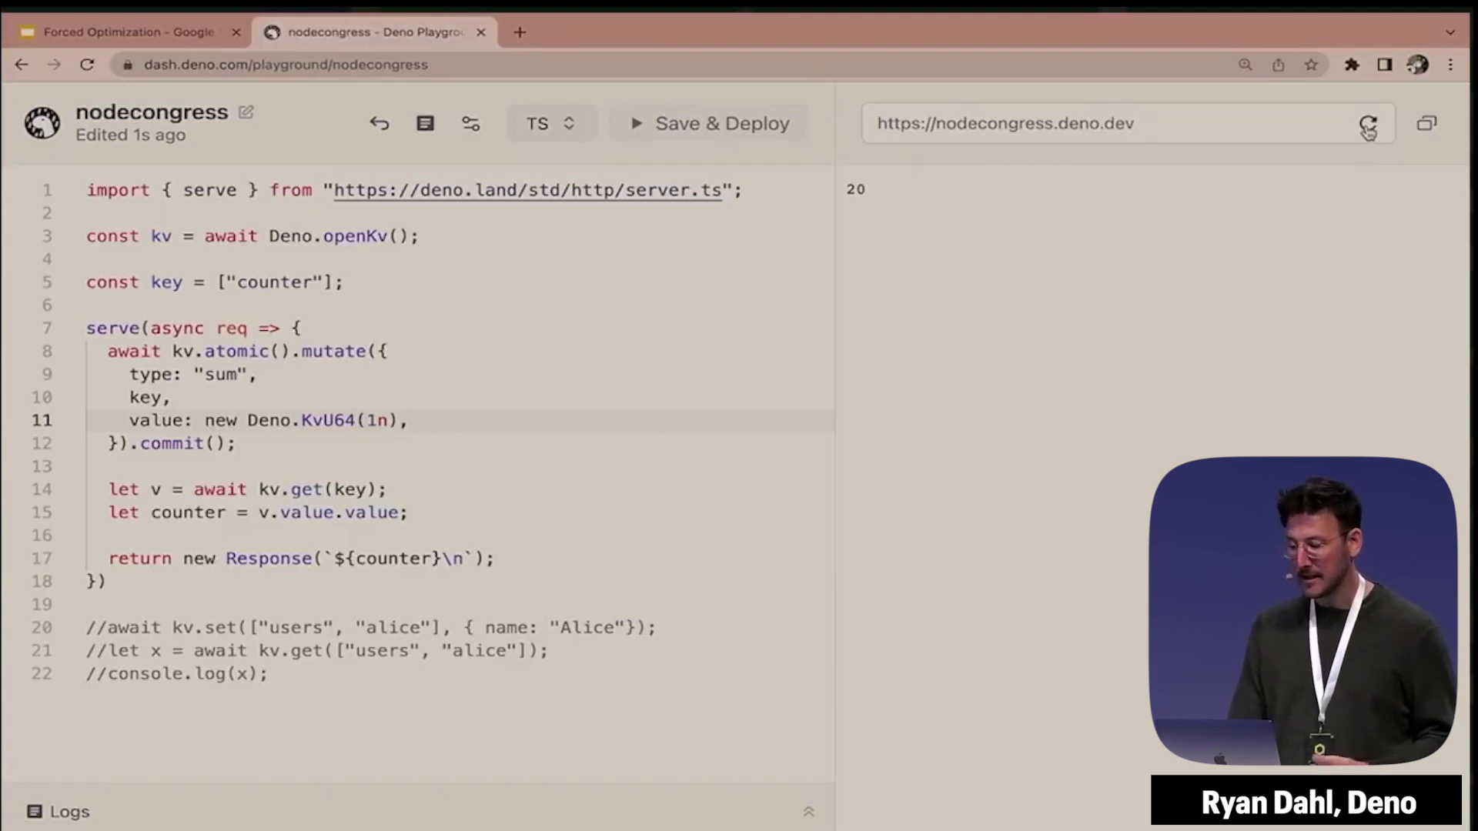
left_click(1367, 130)
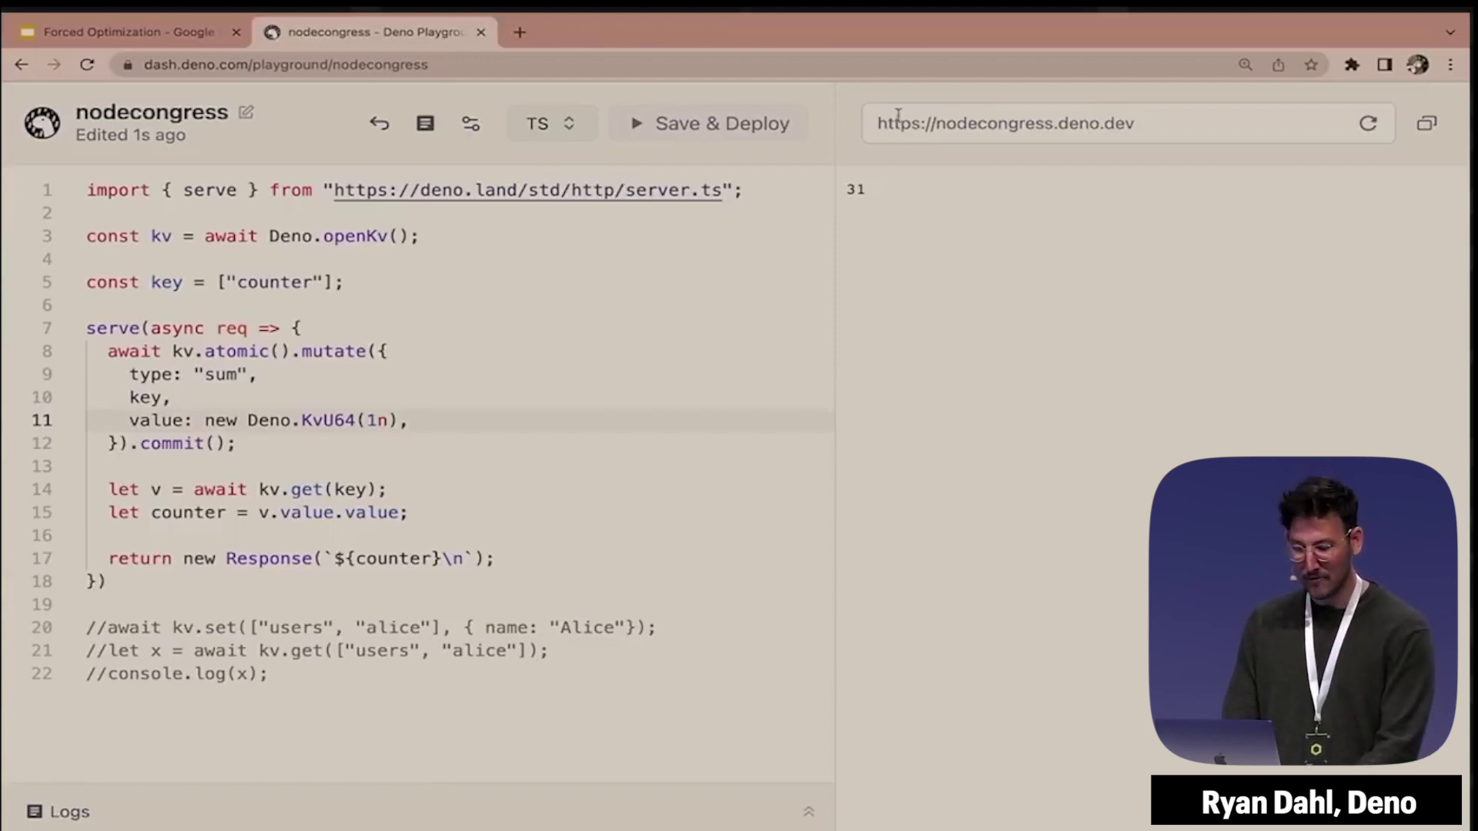
- Return to the full-screen 'Deno KV in the cloud' presentation slide
key("ctrl+shift+Tab")
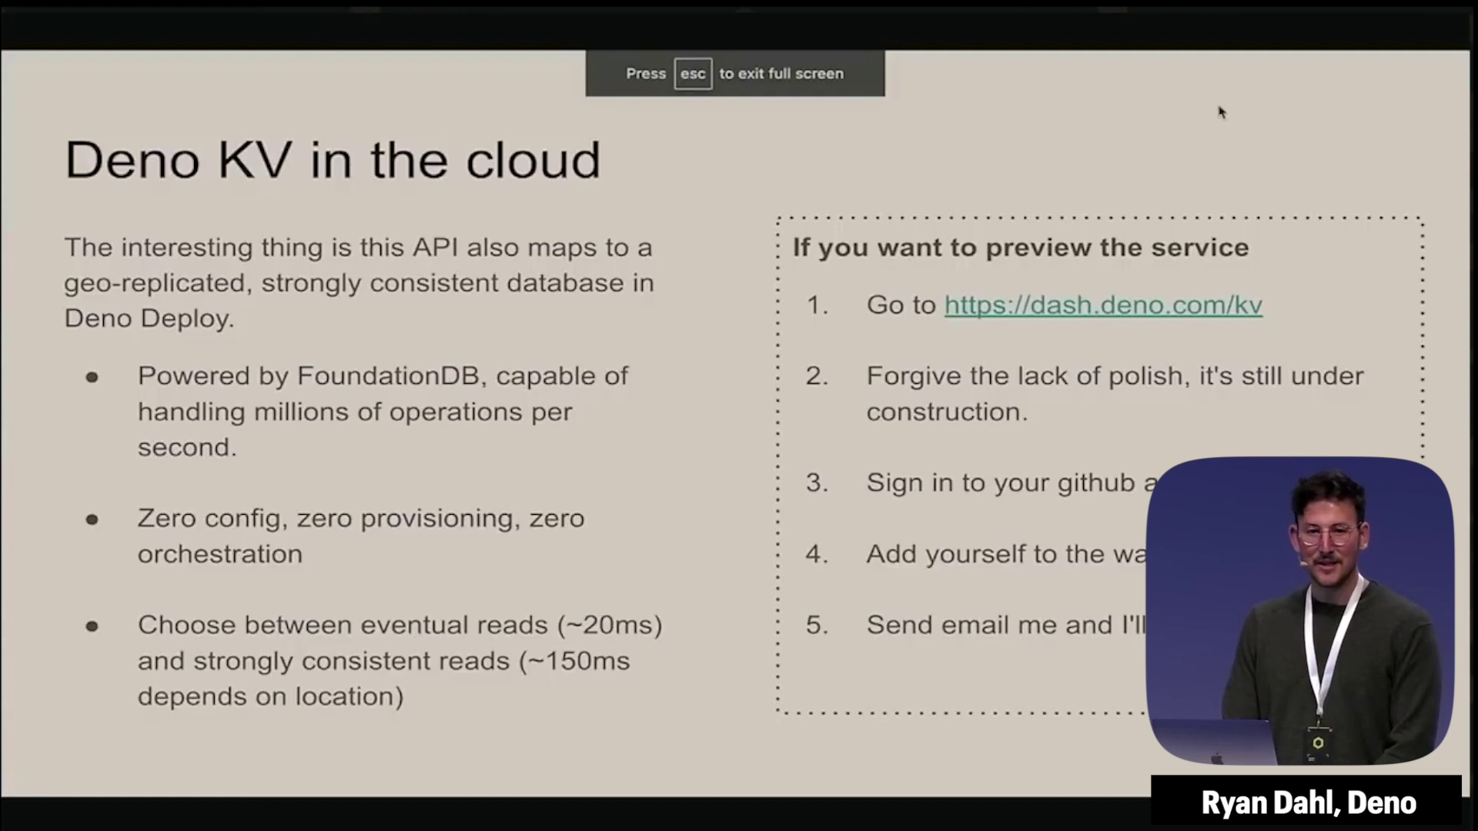